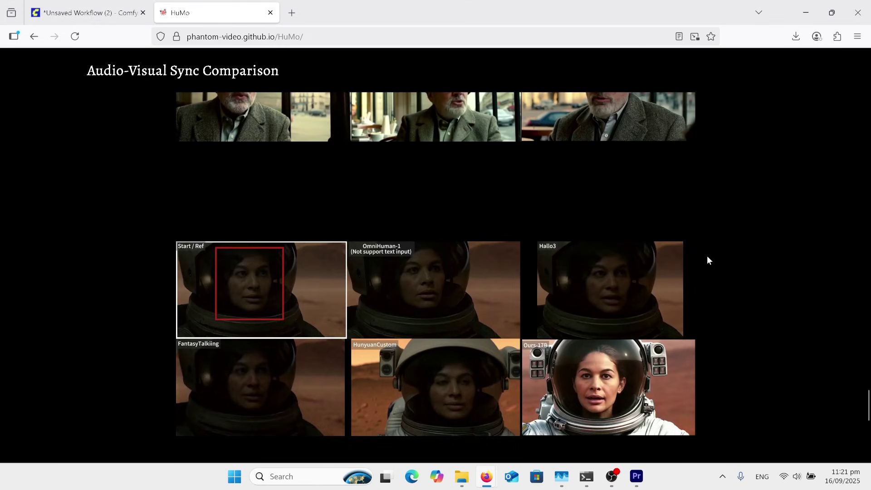
# - Scroll to the astronaut Audio-Visual Sync Comparison grid and play its video
pyautogui.scroll(4, 708, 257)
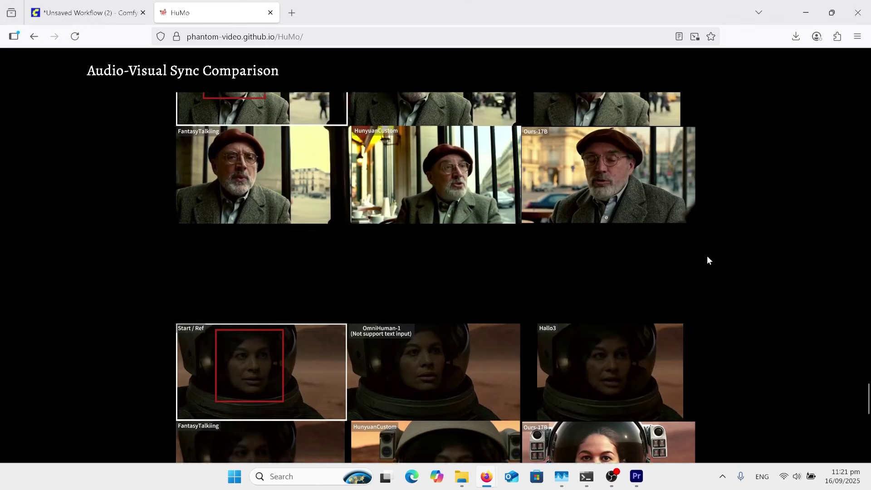
pyautogui.scroll(-4, 708, 257)
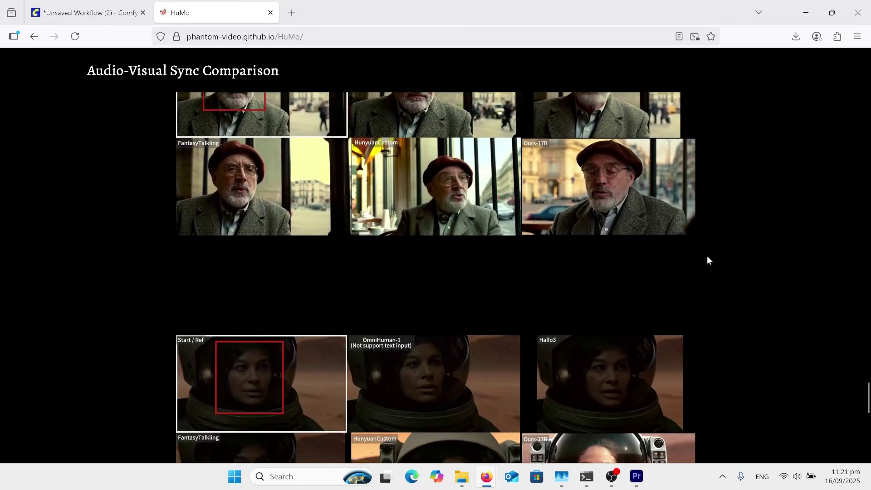
pyautogui.scroll(-1, 565, 297)
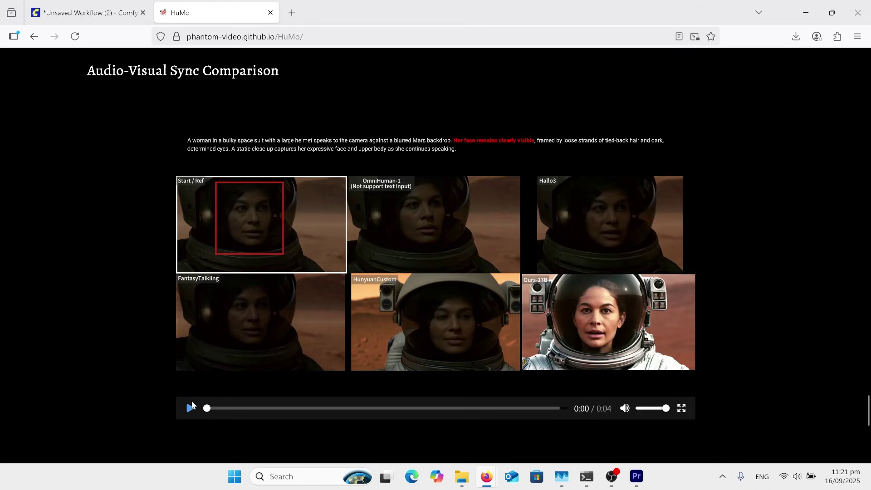
pyautogui.click(190, 408)
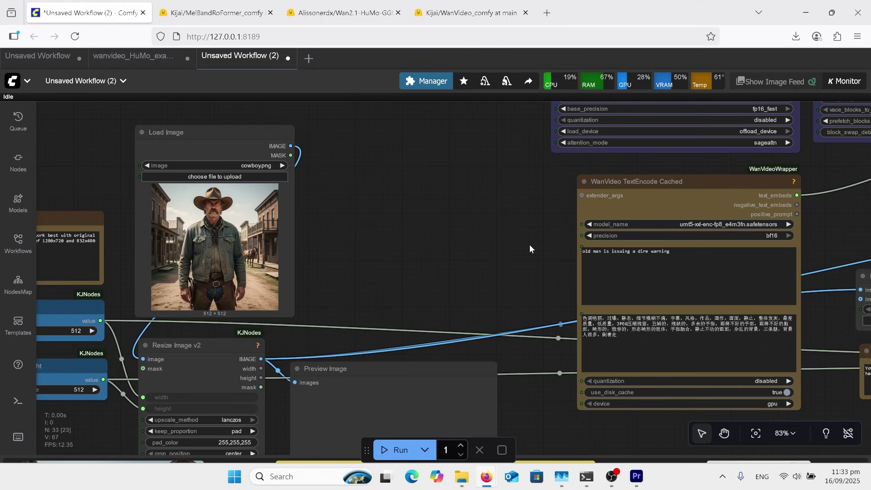
pyautogui.scroll(-2, 529, 244)
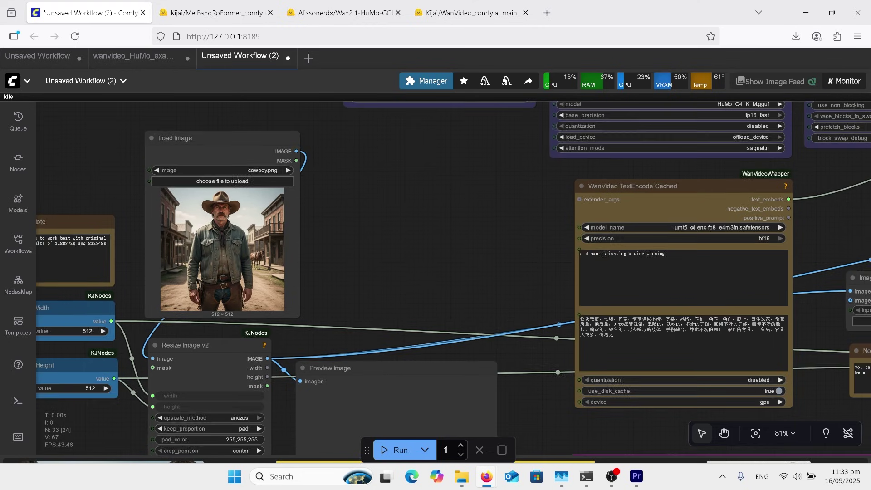
pyautogui.scroll(4, 527, 282)
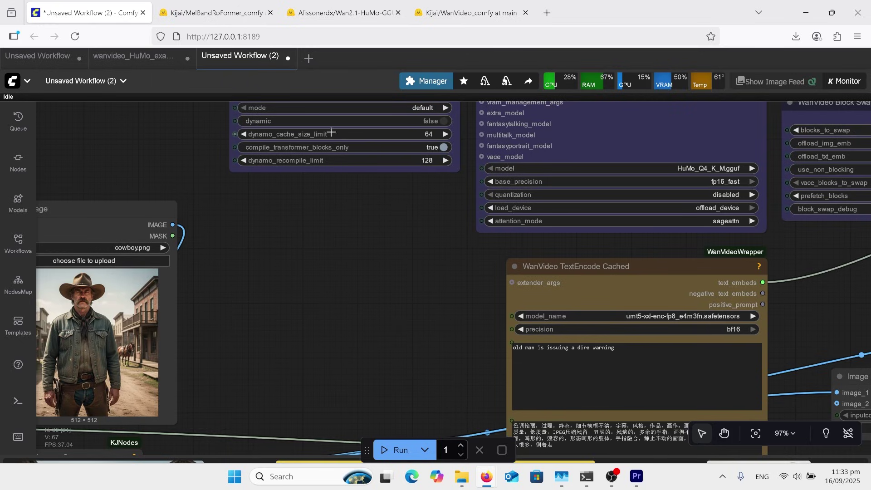
# - Switch to the Alissonerdx/Wan2.1-HuMo-GGUF tab listing the Q4_K_M, Q6_K and Q8_0 files
pyautogui.click(352, 13)
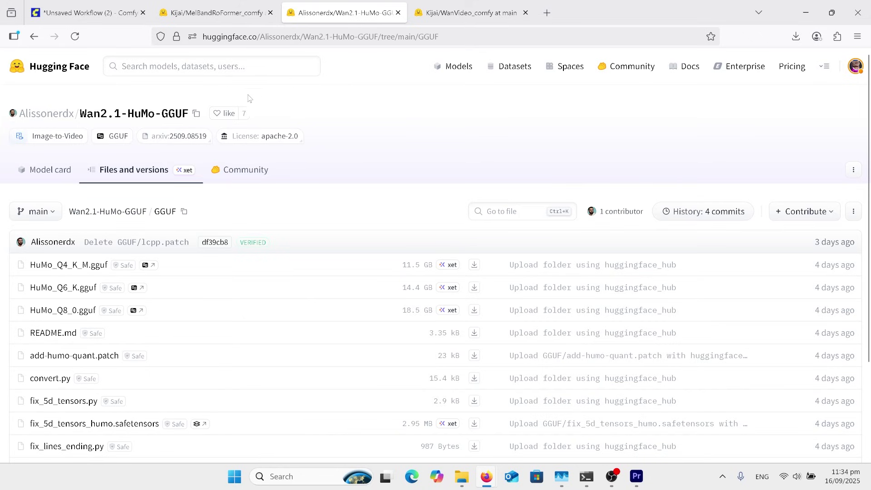
# - Return to the ComfyUI workflow and look over its model and sampler nodes
pyautogui.click(81, 14)
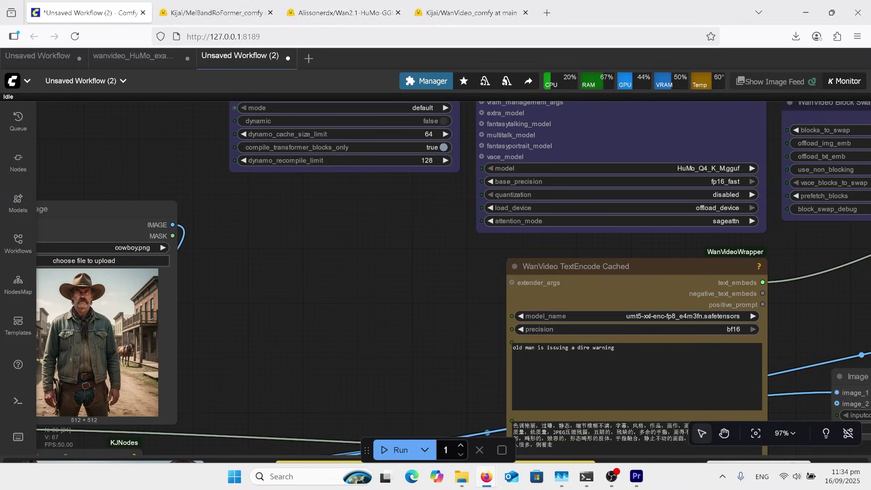
pyautogui.scroll(-1, 426, 346)
pyautogui.scroll(-2, 436, 276)
pyautogui.scroll(2, 544, 273)
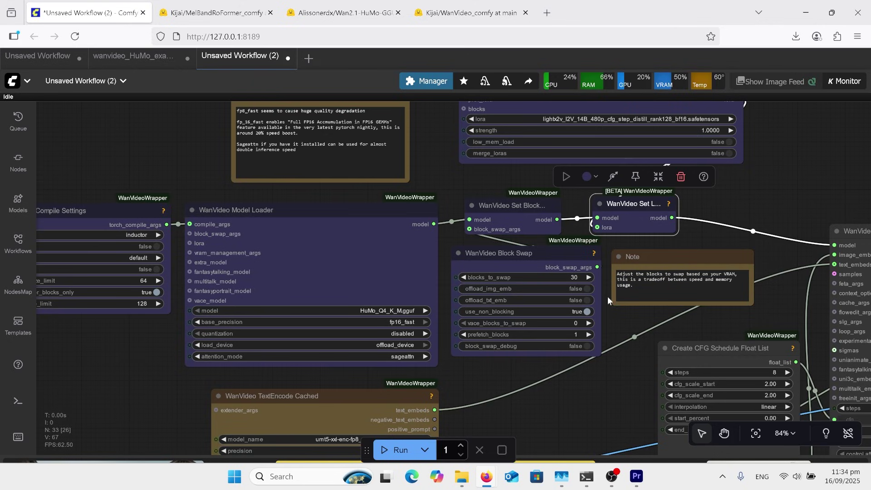
pyautogui.scroll(3, 608, 296)
pyautogui.scroll(1, 667, 207)
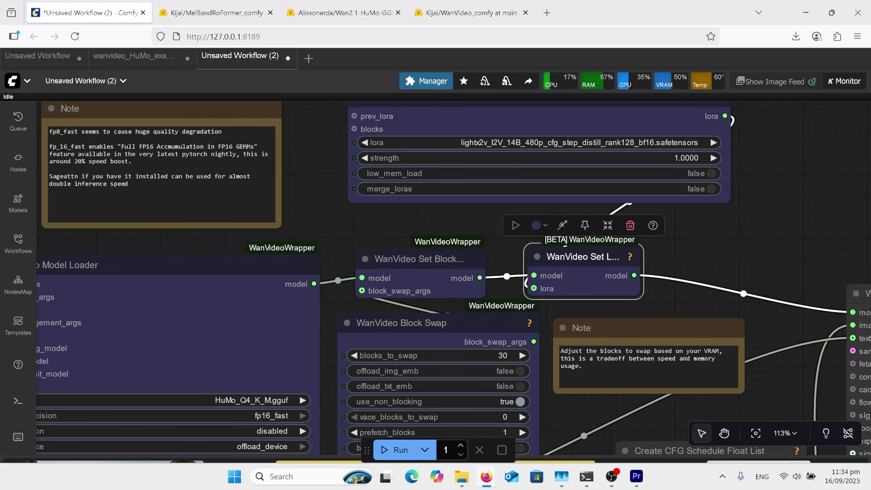
pyautogui.scroll(-8, 762, 205)
pyautogui.scroll(7, 758, 154)
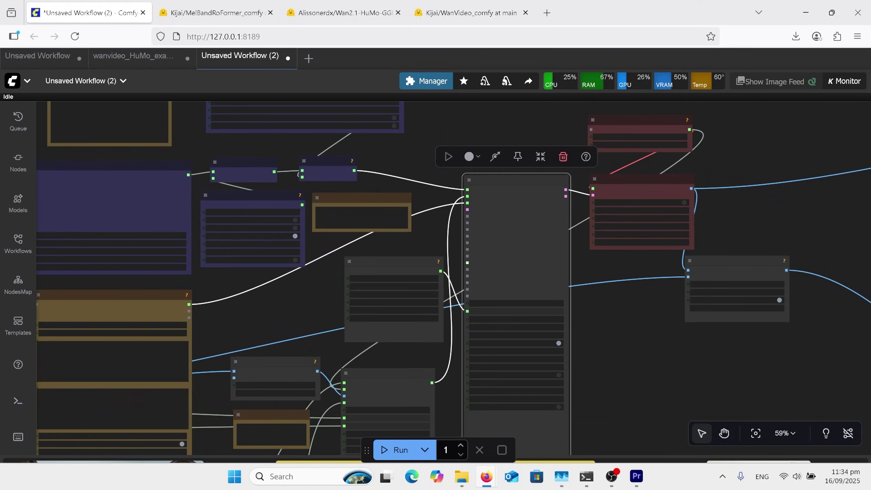
pyautogui.scroll(1, 782, 213)
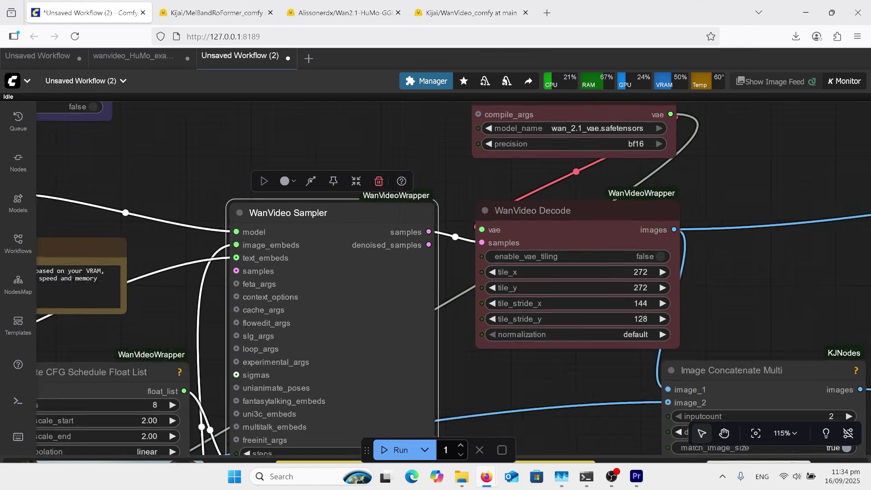
pyautogui.scroll(-1, 783, 213)
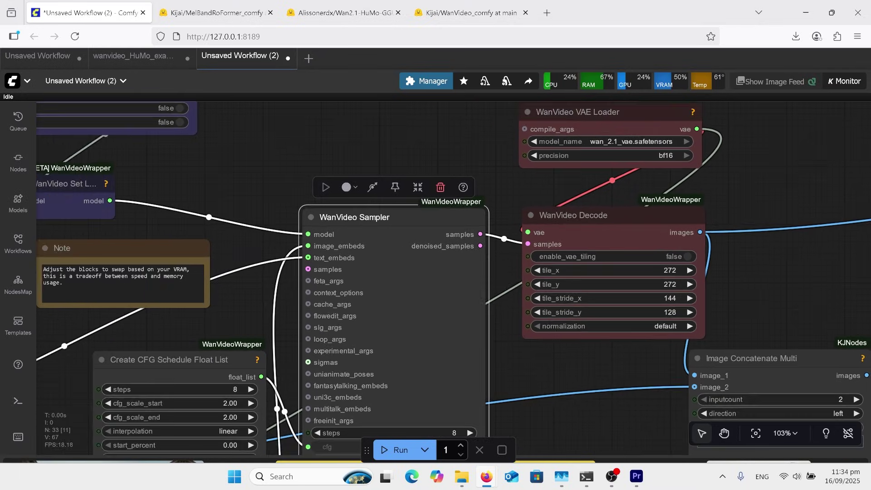
pyautogui.scroll(-11, 704, 204)
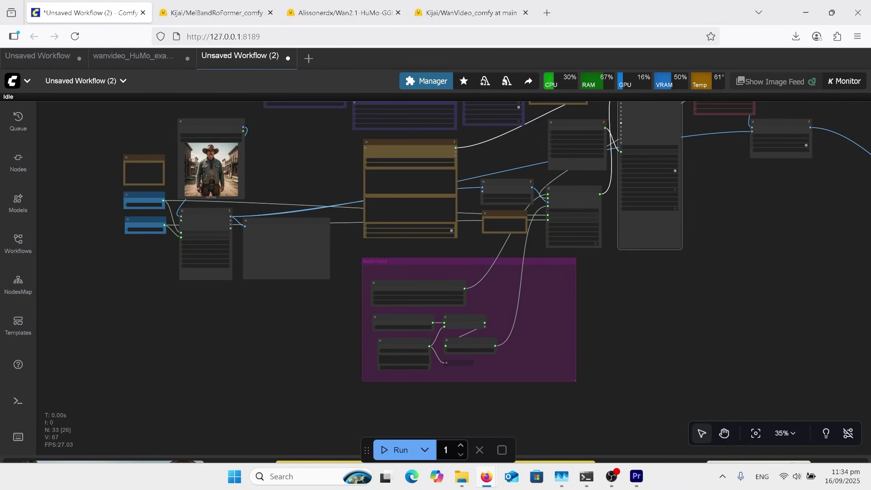
# - Move to the Audio input group, then bring up the Kijai/MelBandRoFormer_comfy files page
pyautogui.scroll(10, 456, 363)
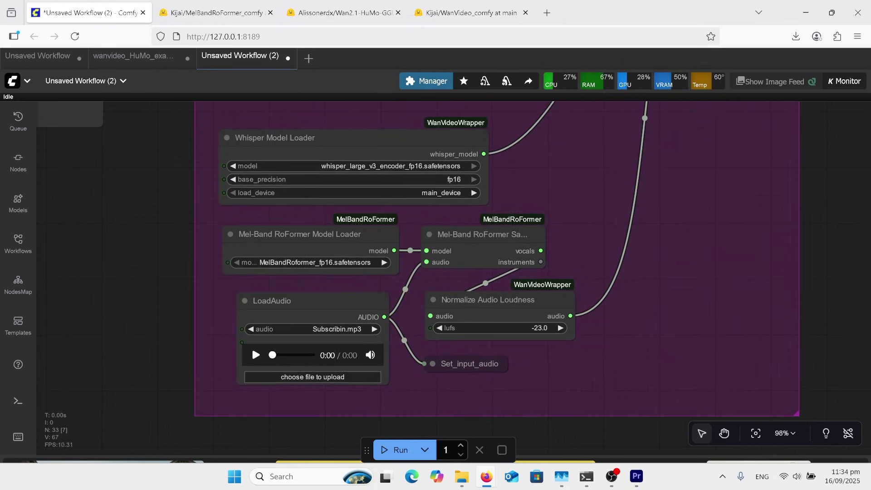
pyautogui.scroll(1, 254, 348)
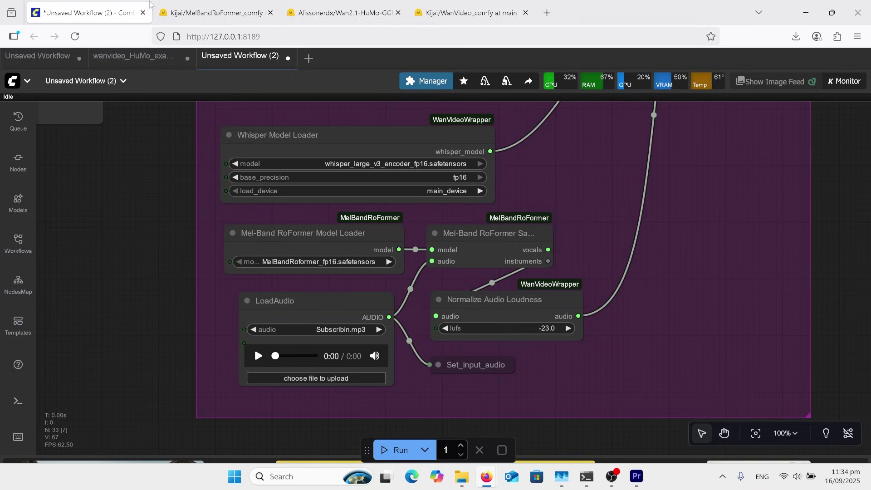
pyautogui.click(187, 14)
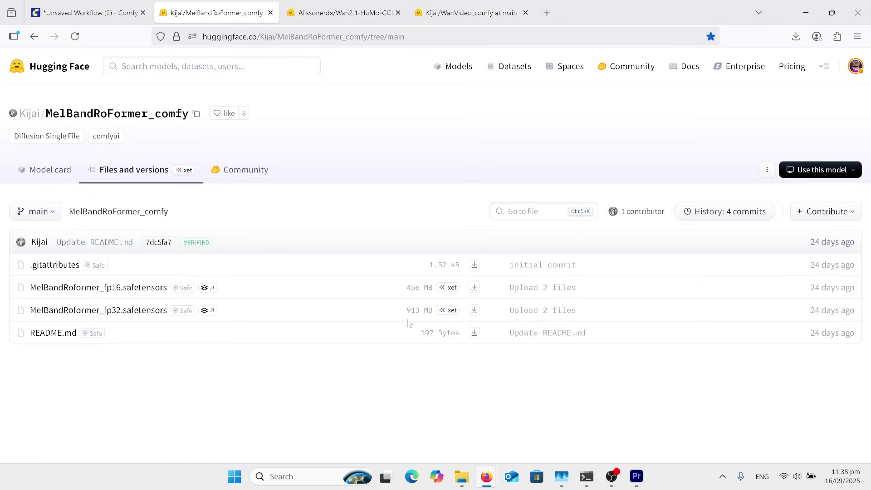
# - Go back to the Unsaved Workflow (2) ComfyUI tab showing the Audio input group
pyautogui.click(97, 18)
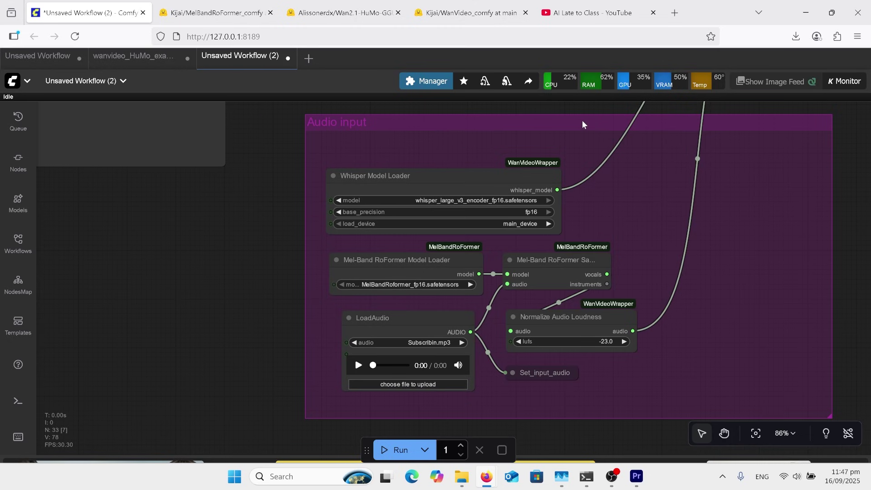
# - Show the channel's latest videos in the YouTube Videos grid
pyautogui.click(592, 23)
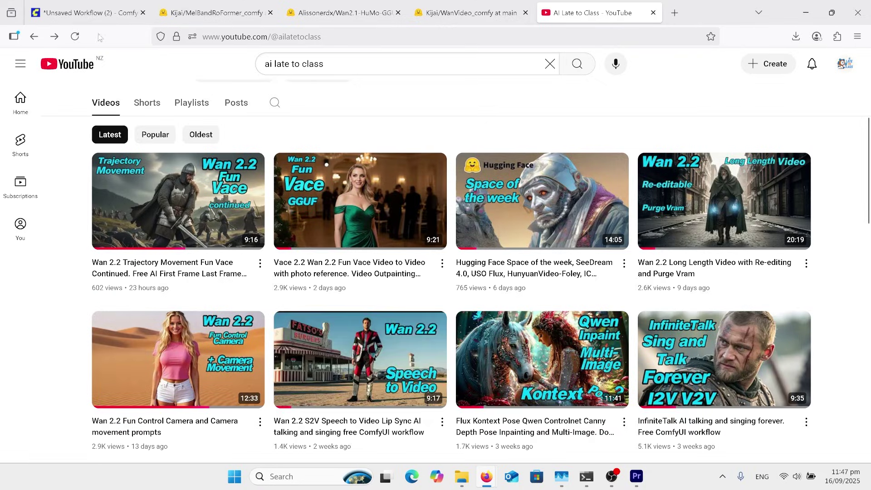
# - Return to the Unsaved Workflow (2) ComfyUI tab
pyautogui.click(89, 17)
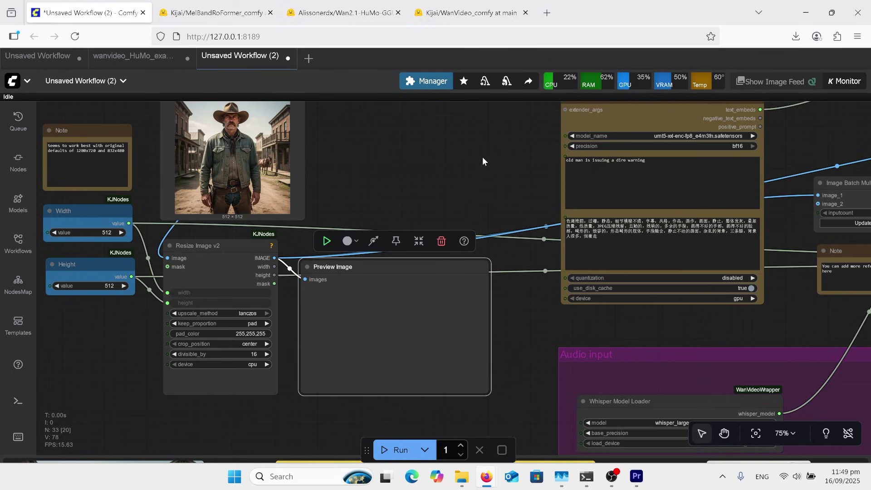
pyautogui.scroll(-8, 483, 156)
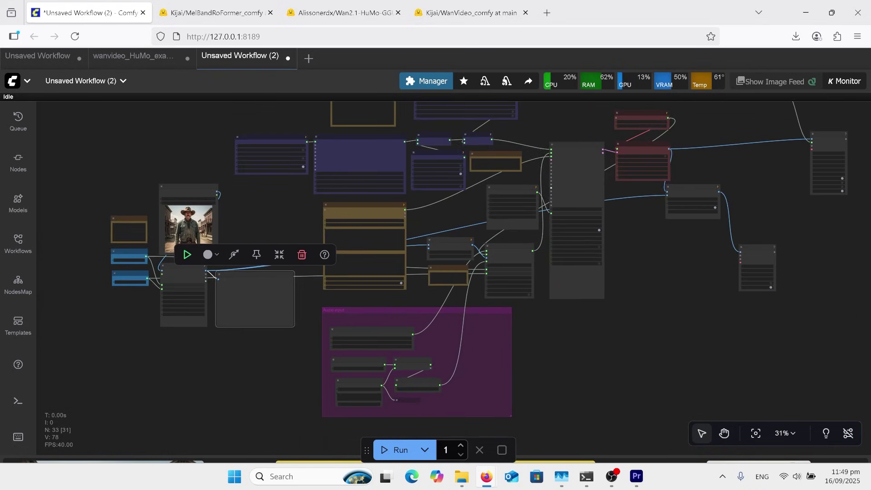
pyautogui.scroll(8, 590, 241)
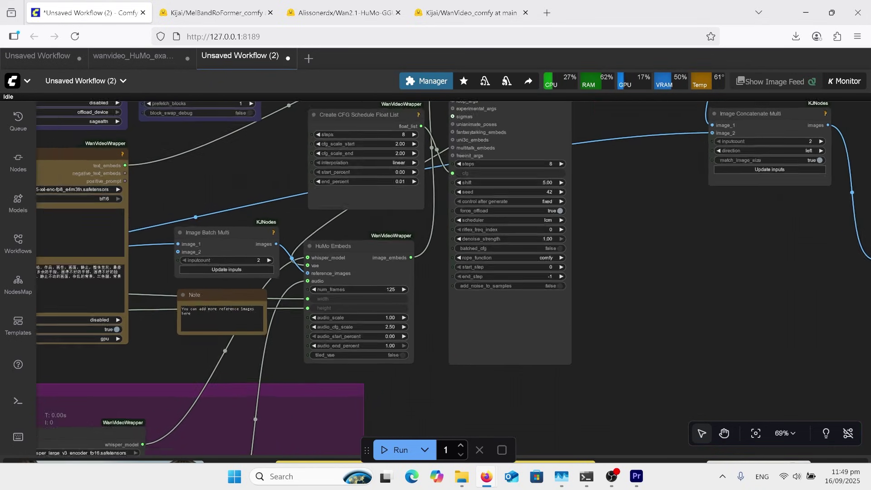
pyautogui.scroll(3, 615, 267)
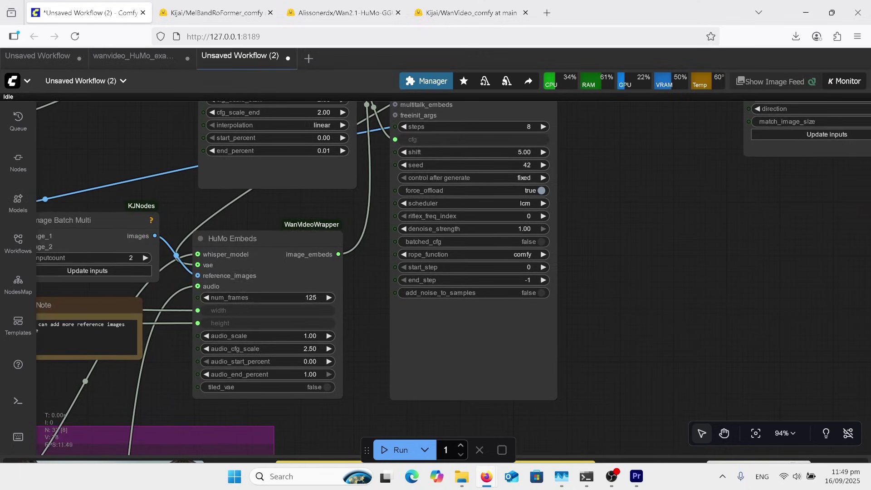
pyautogui.scroll(7, 244, 311)
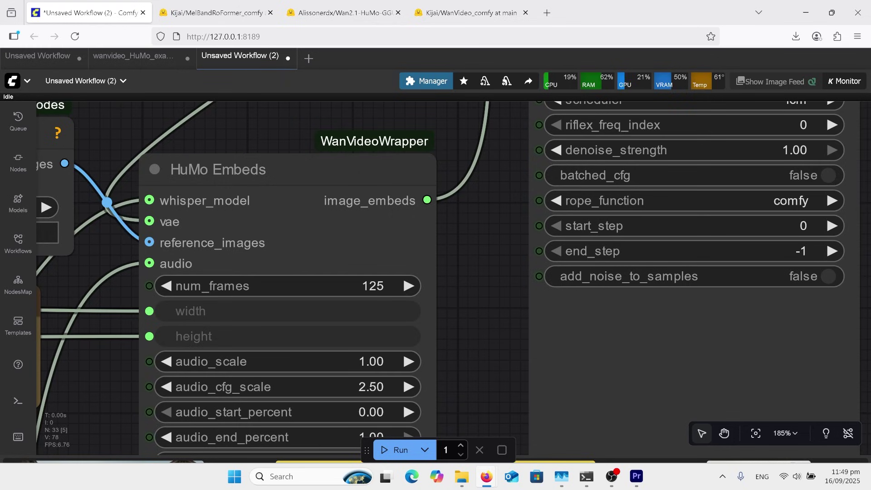
pyautogui.scroll(-10, 436, 273)
pyautogui.scroll(8, 590, 174)
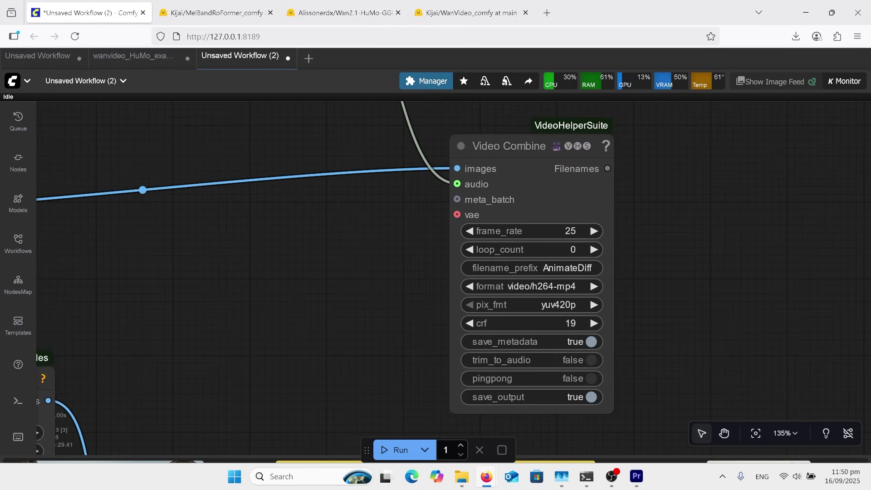